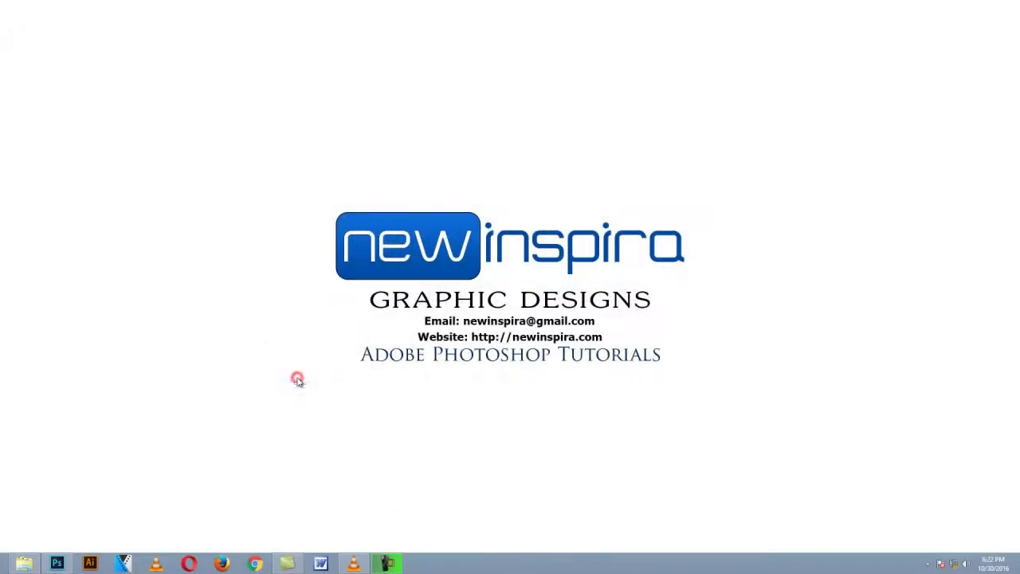
# Step: Bring the sd.jpg portrait window to the front from the Windows taskbar
pyautogui.click(59, 563)
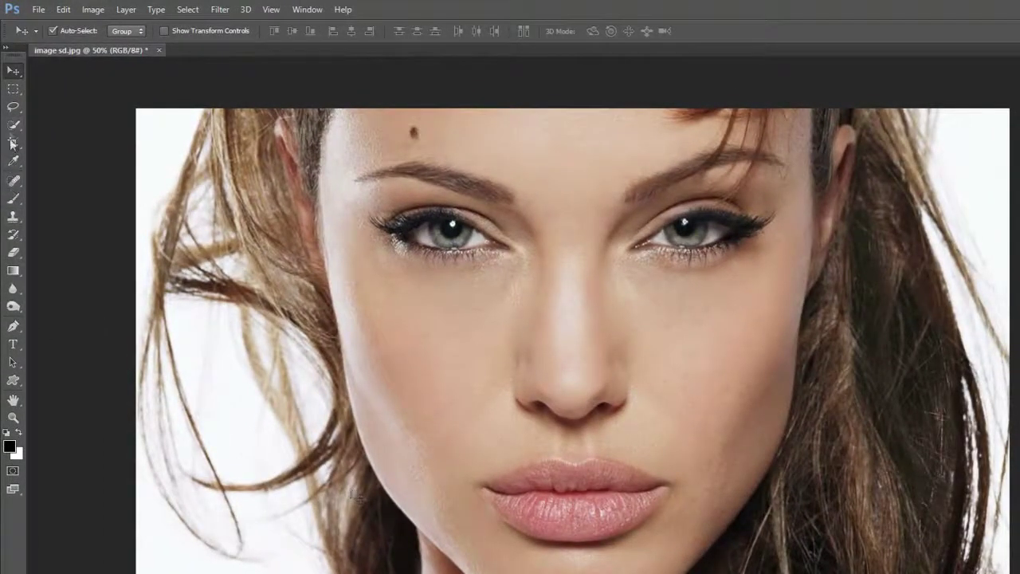
# Step: Patch the forehead mole with the Patch Tool, then deselect
pyautogui.click(15, 182)
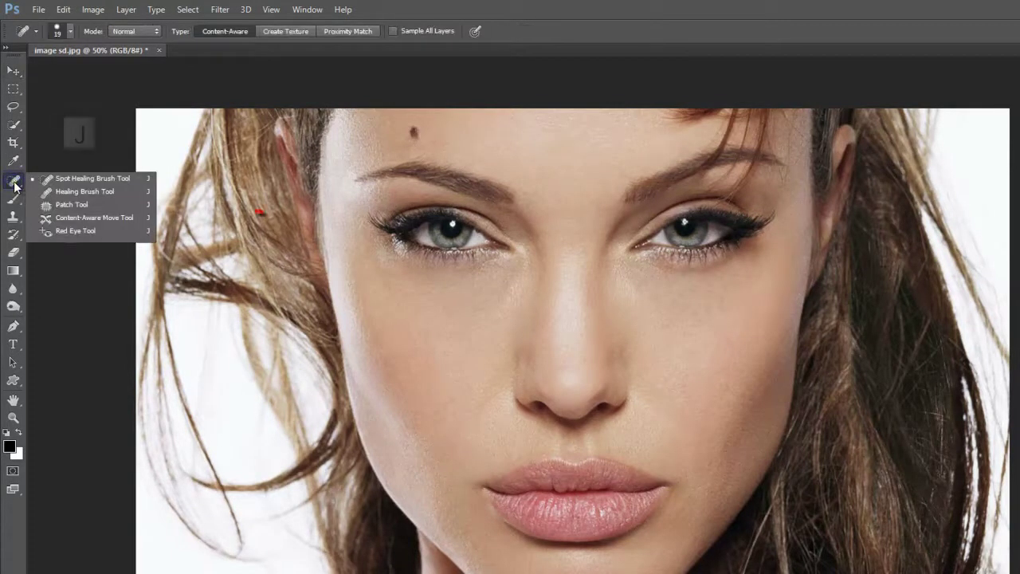
pyautogui.click(126, 206)
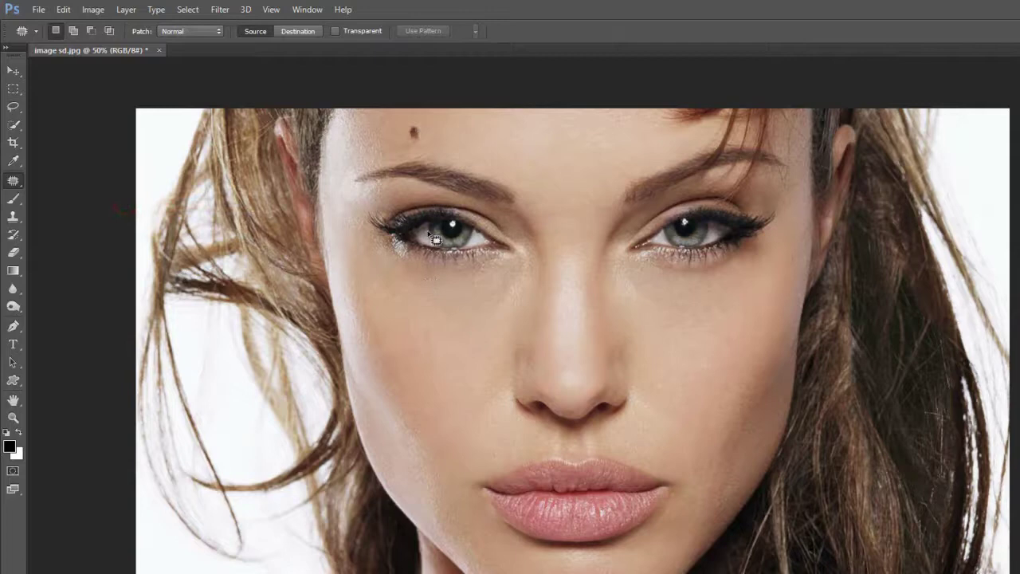
pyautogui.moveTo(431, 126)
pyautogui.mouseDown()
pyautogui.moveTo(402, 135)
pyautogui.moveTo(409, 152)
pyautogui.moveTo(438, 142)
pyautogui.moveTo(421, 120)
pyautogui.moveTo(428, 139)
pyautogui.moveTo(472, 138)
pyautogui.mouseUp()
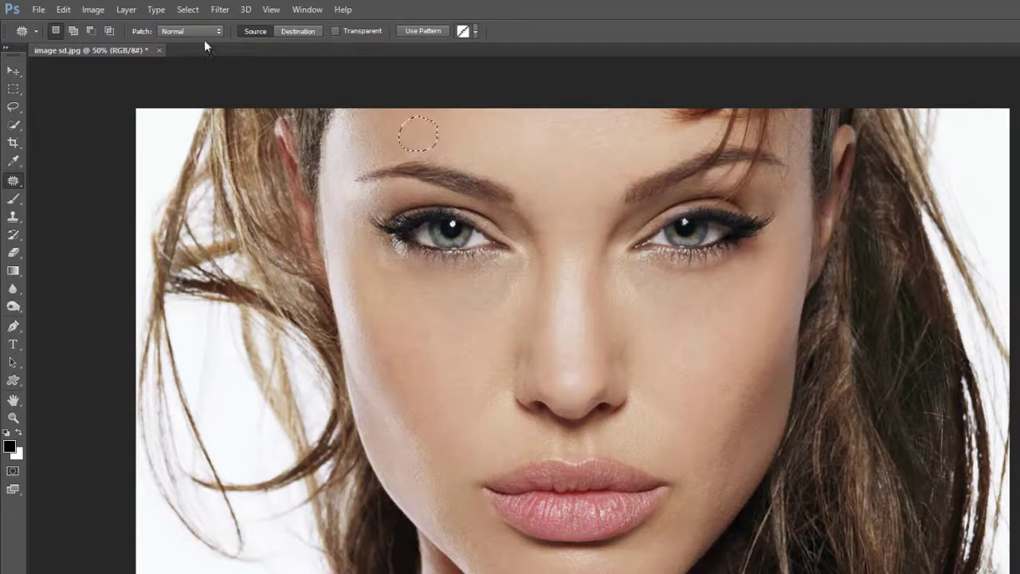
pyautogui.click(186, 10)
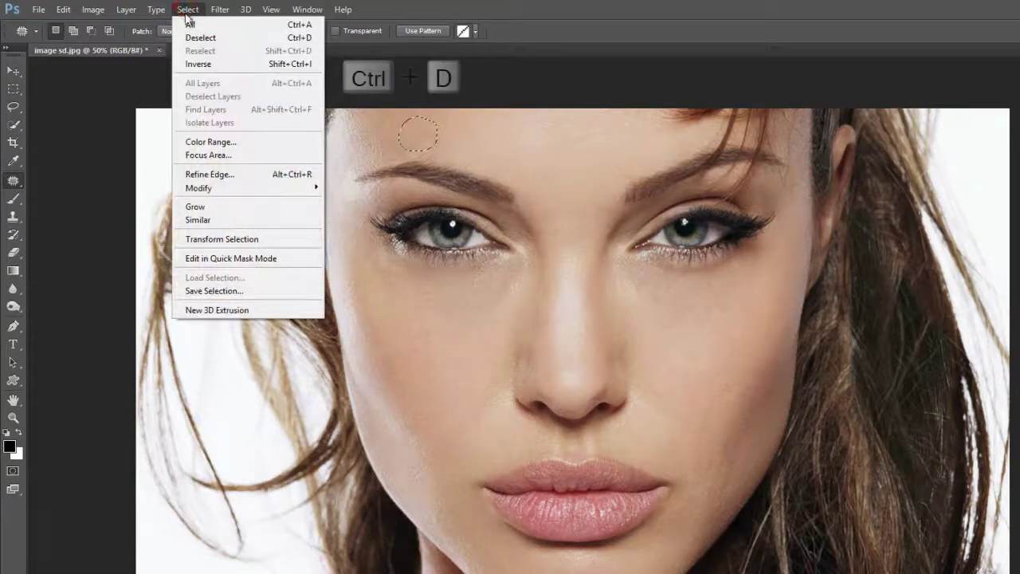
pyautogui.click(259, 40)
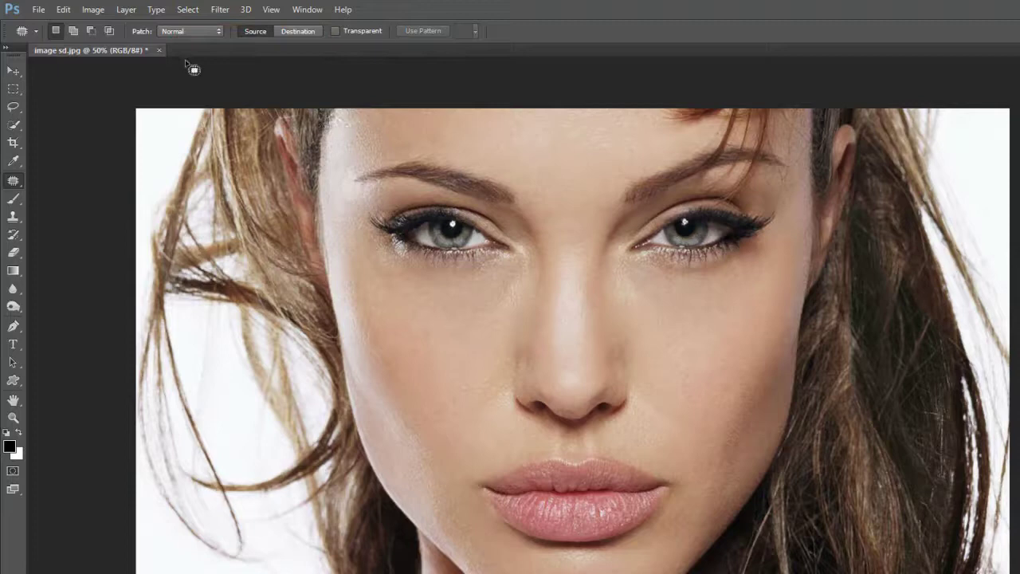
# Step: Duplicate the portrait onto a new Layer 1 with Layer Via Copy
pyautogui.click(128, 10)
pyautogui.click(128, 10)
pyautogui.click(127, 9)
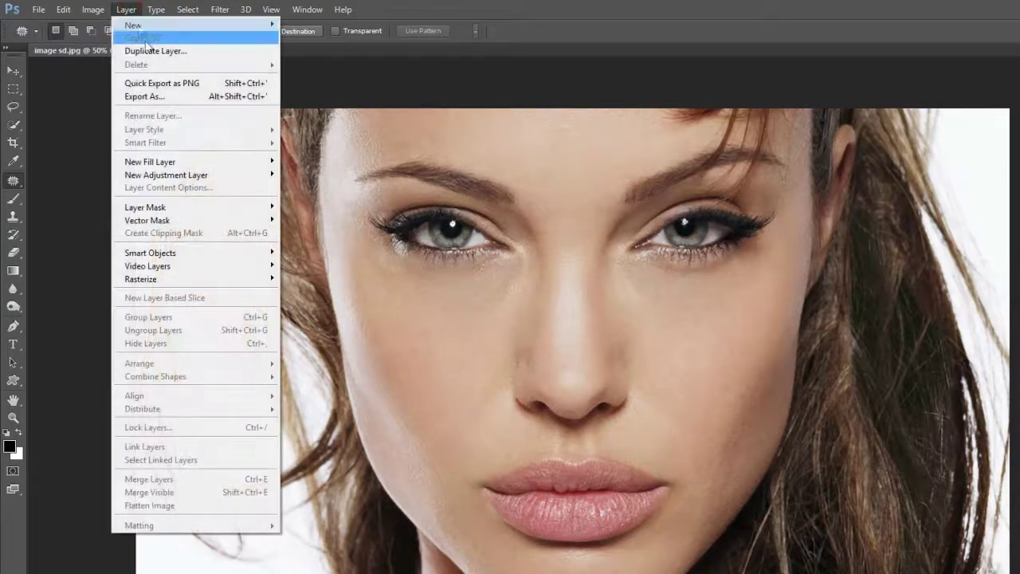
pyautogui.moveTo(235, 27)
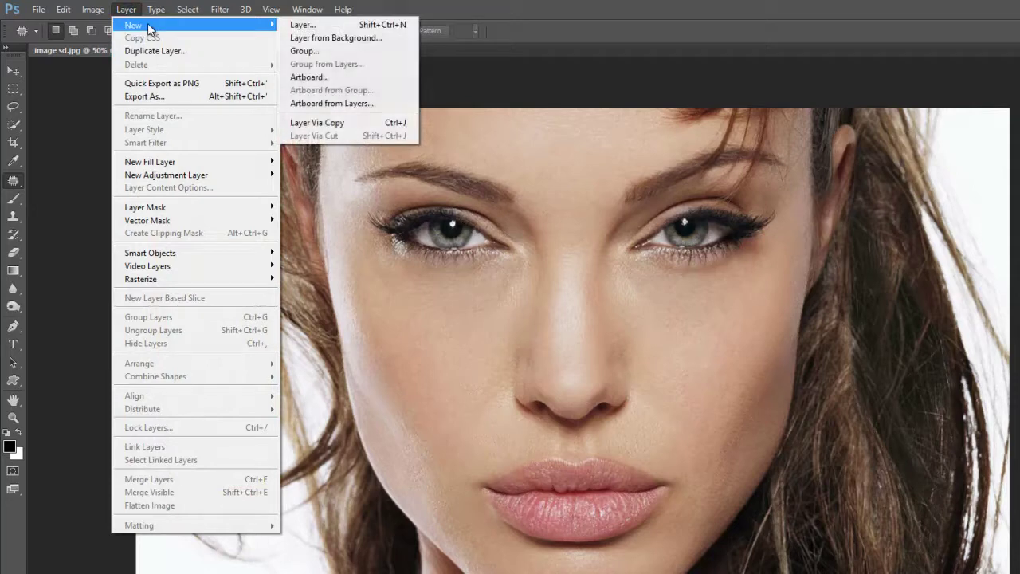
pyautogui.click(366, 123)
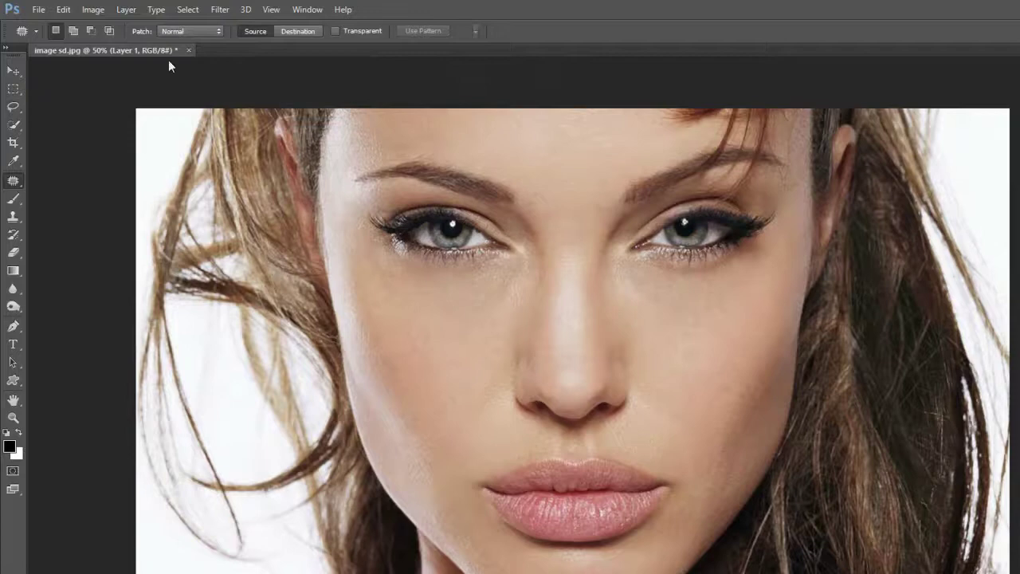
# Step: Add a Reveal All layer mask to Layer 1
pyautogui.click(124, 9)
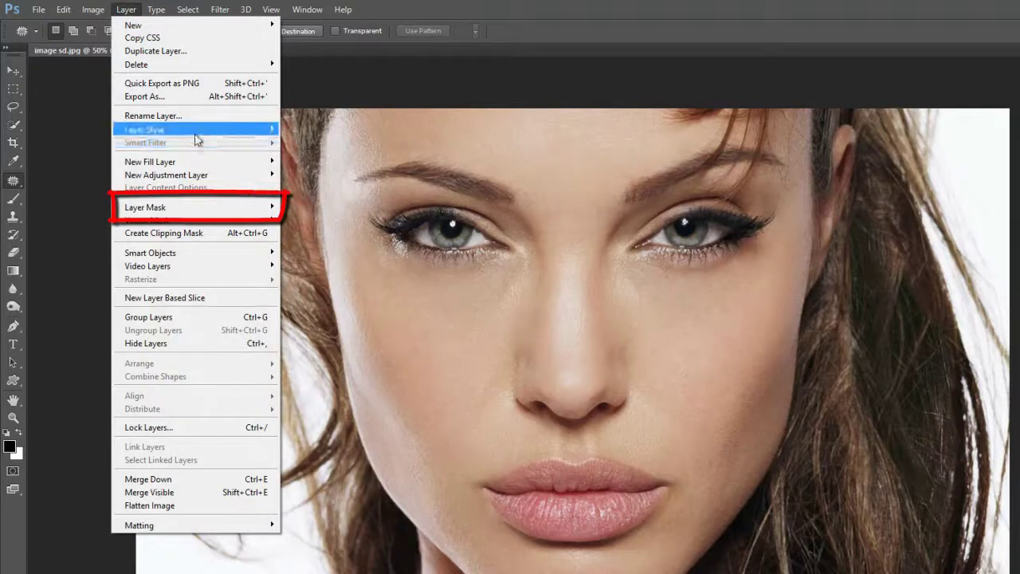
pyautogui.moveTo(221, 211)
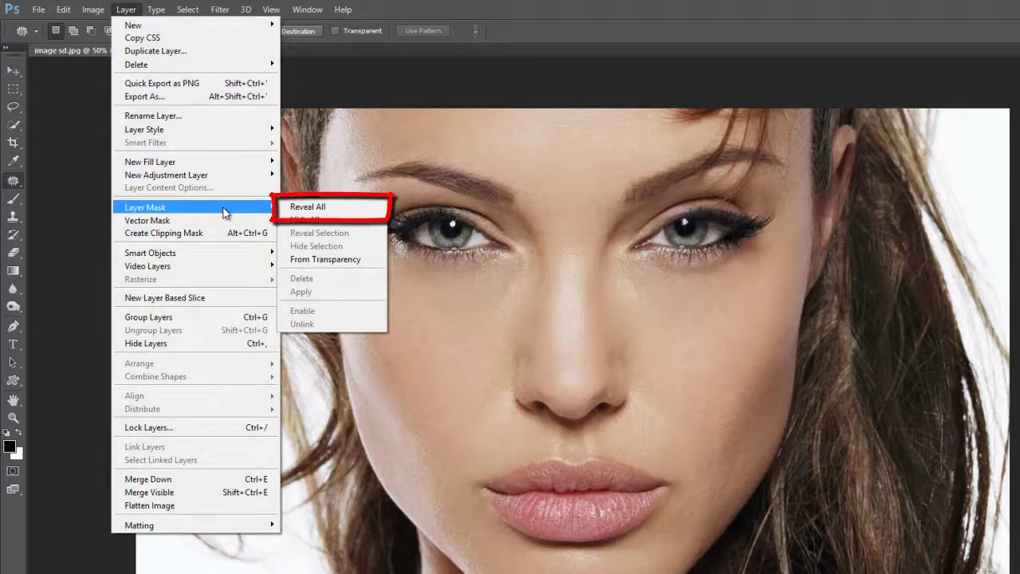
pyautogui.click(353, 209)
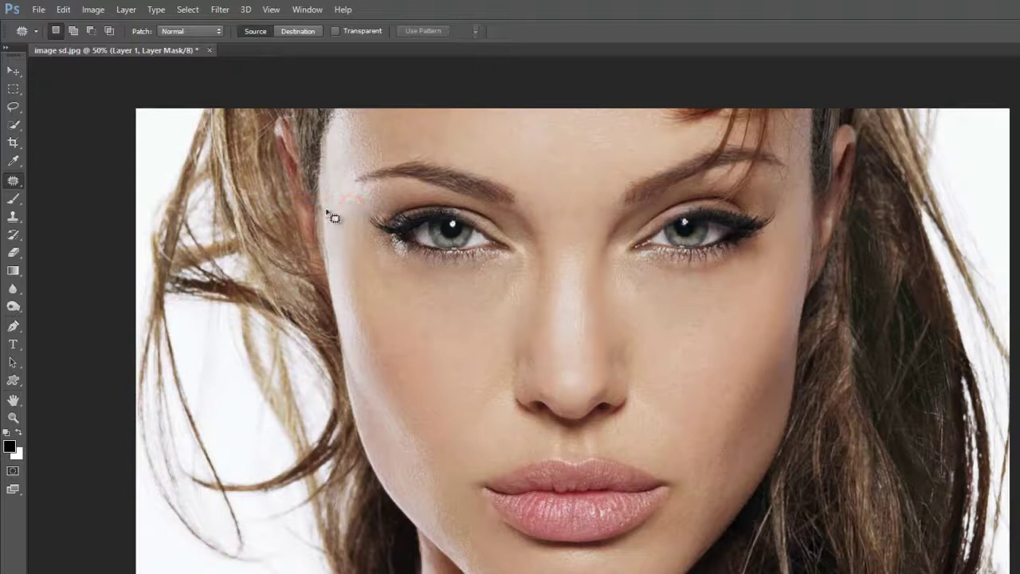
# Step: Apply Image the merged RGB portrait into Layer 1's mask, Normal blending, 100% opacity
pyautogui.click(94, 10)
pyautogui.click(94, 10)
pyautogui.click(94, 10)
pyautogui.click(94, 11)
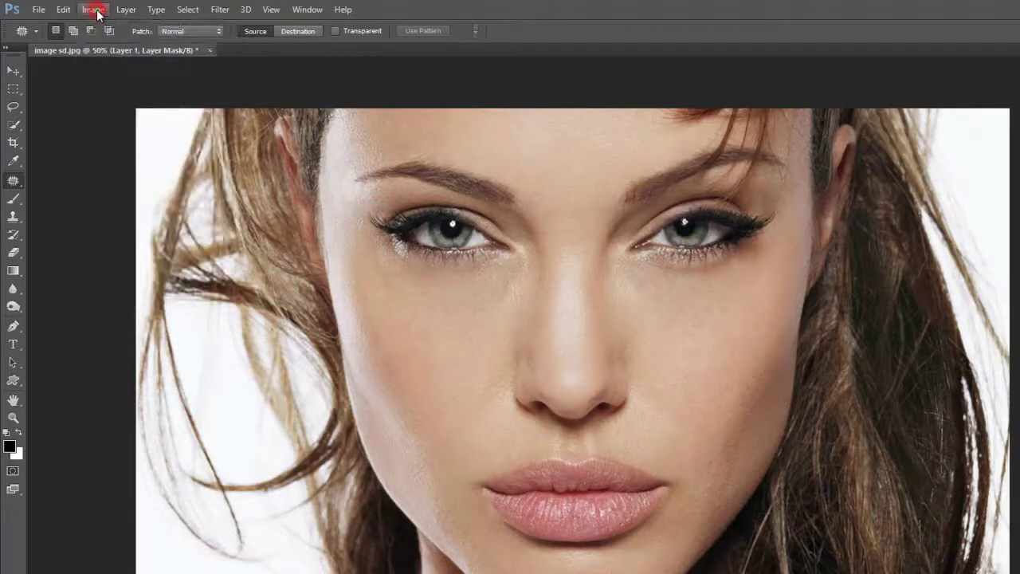
pyautogui.click(94, 11)
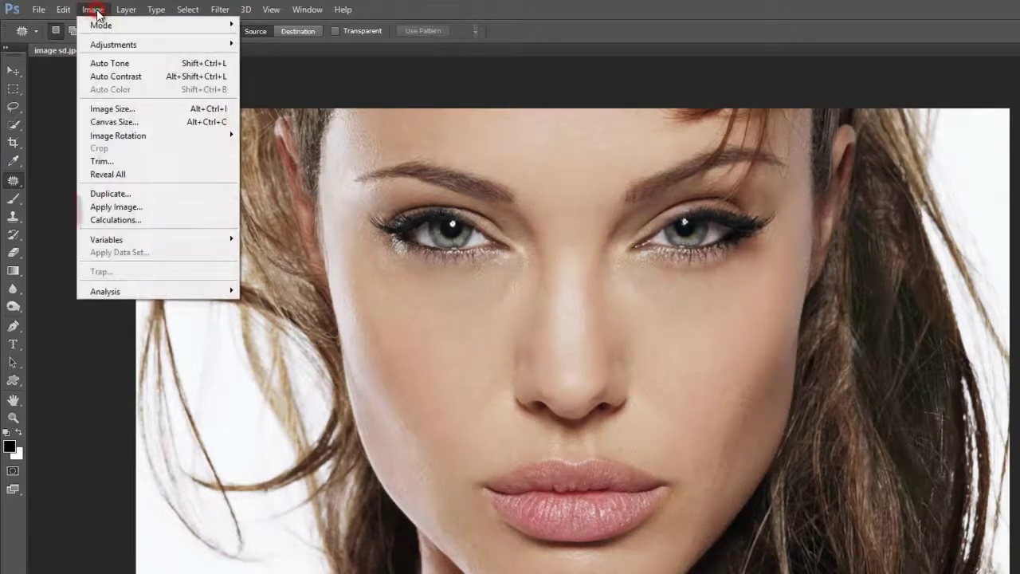
pyautogui.click(193, 210)
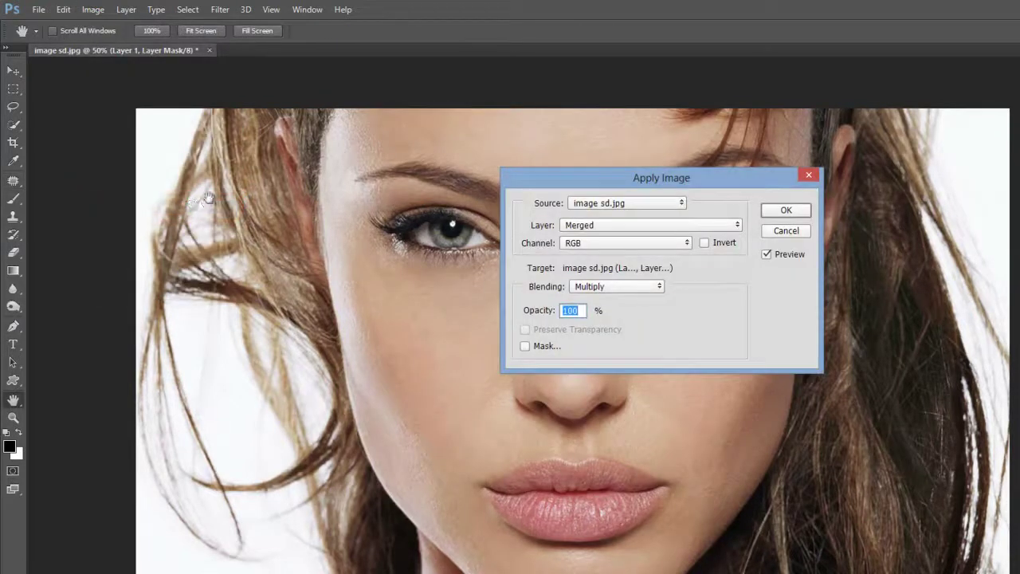
pyautogui.click(659, 288)
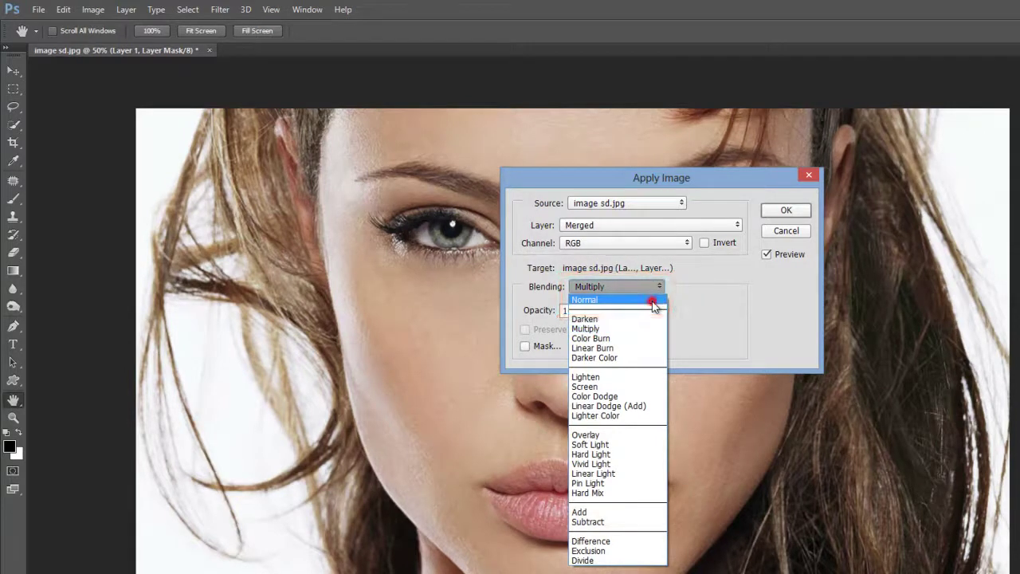
pyautogui.click(653, 301)
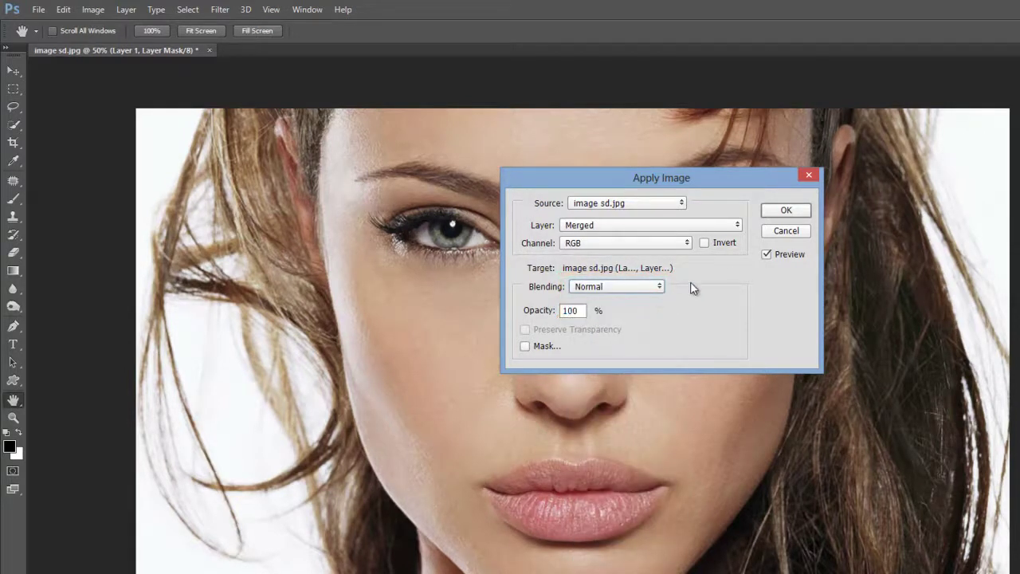
pyautogui.click(784, 211)
pyautogui.press('j')
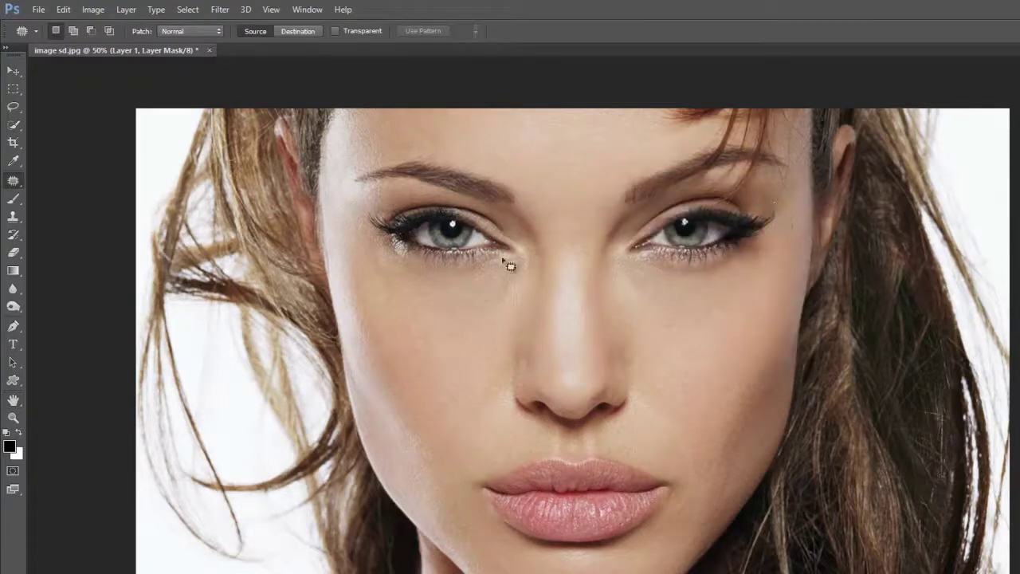
# Step: Blur Layer 1 with a Gaussian Blur of radius 10 pixels
pyautogui.click(217, 10)
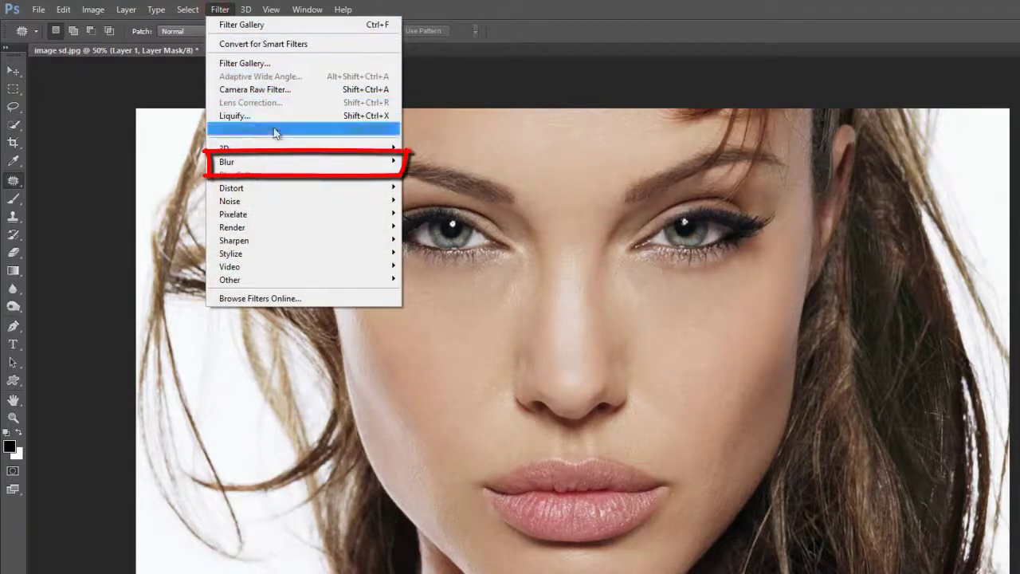
pyautogui.moveTo(301, 164)
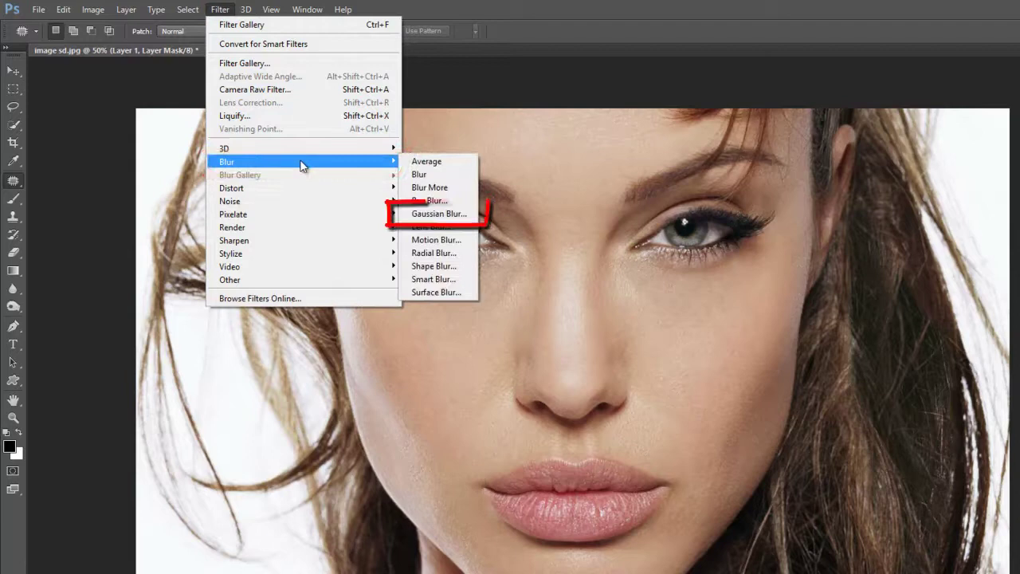
pyautogui.click(467, 214)
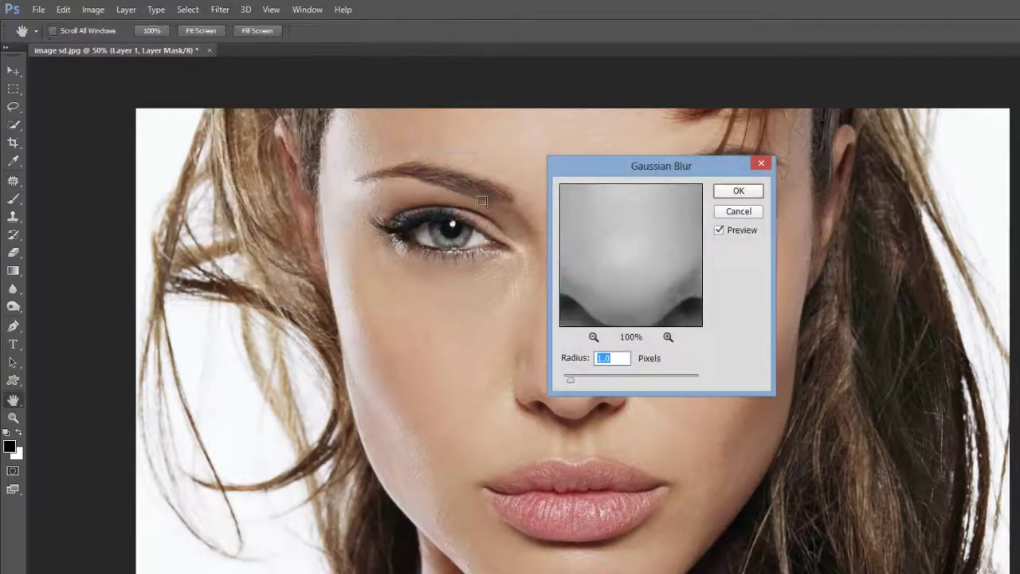
pyautogui.click(603, 358)
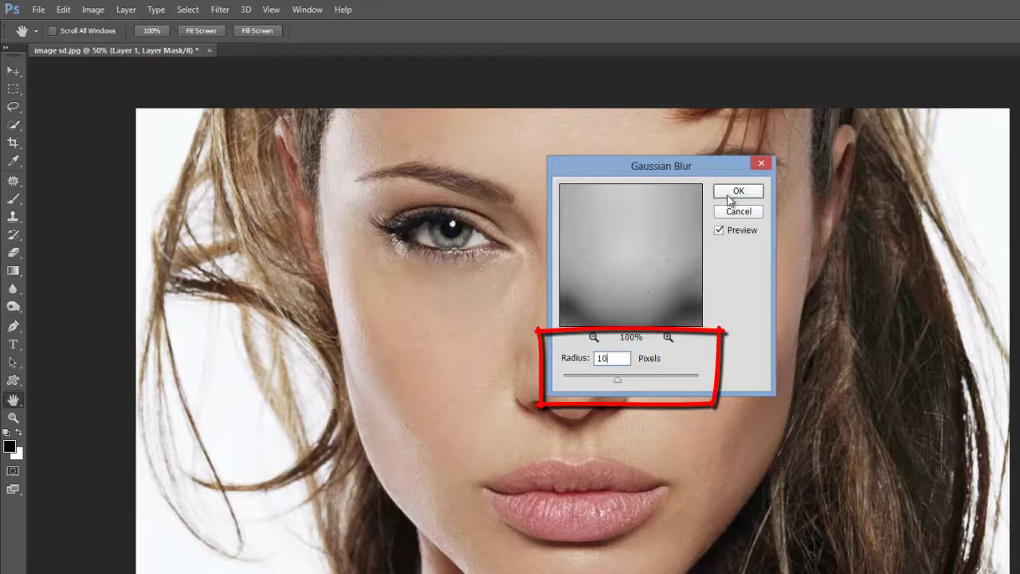
pyautogui.click(737, 192)
pyautogui.press('j')
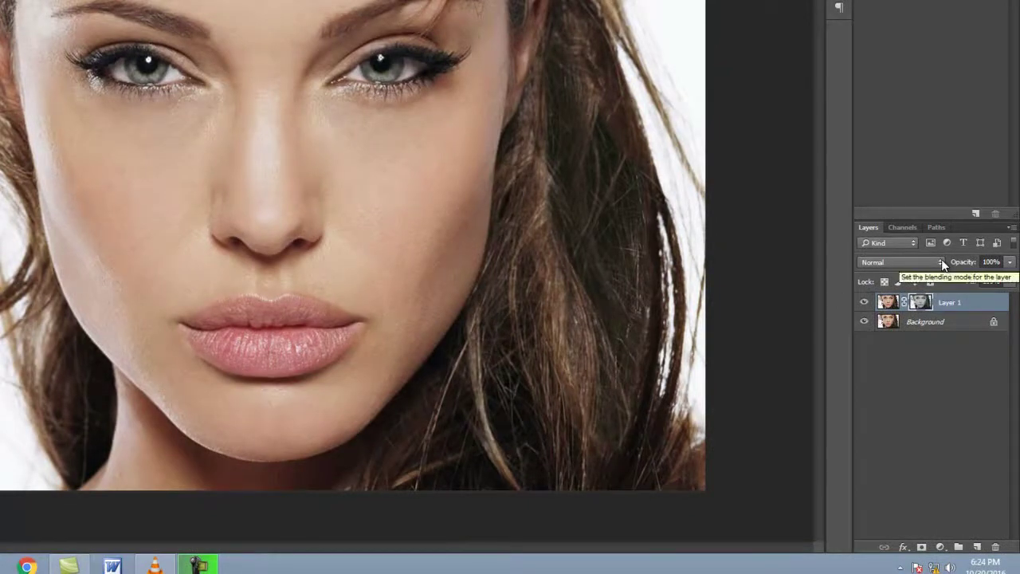
# Step: Select Layer 1 and change its blend mode to Screen
pyautogui.click(924, 313)
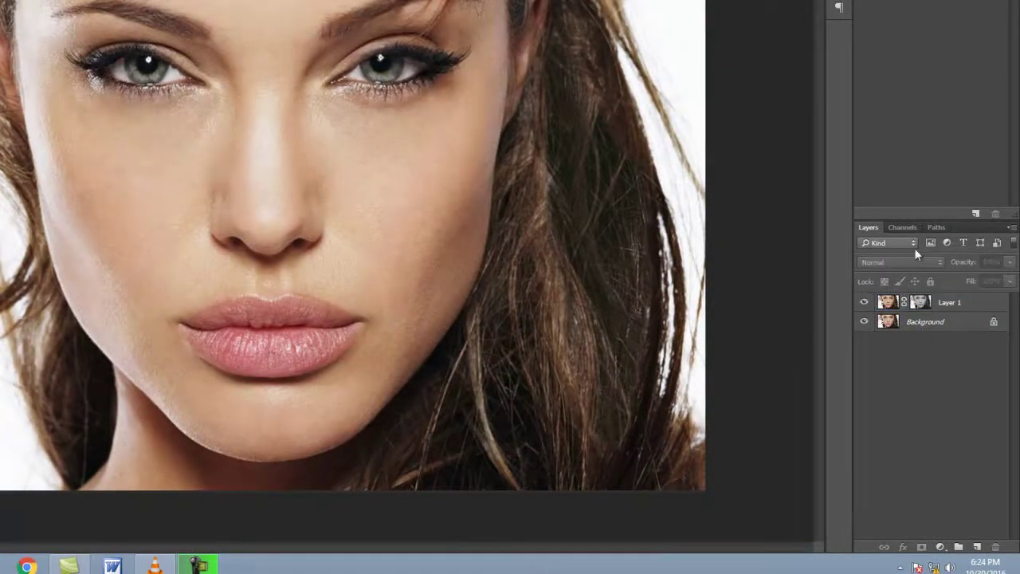
pyautogui.click(925, 301)
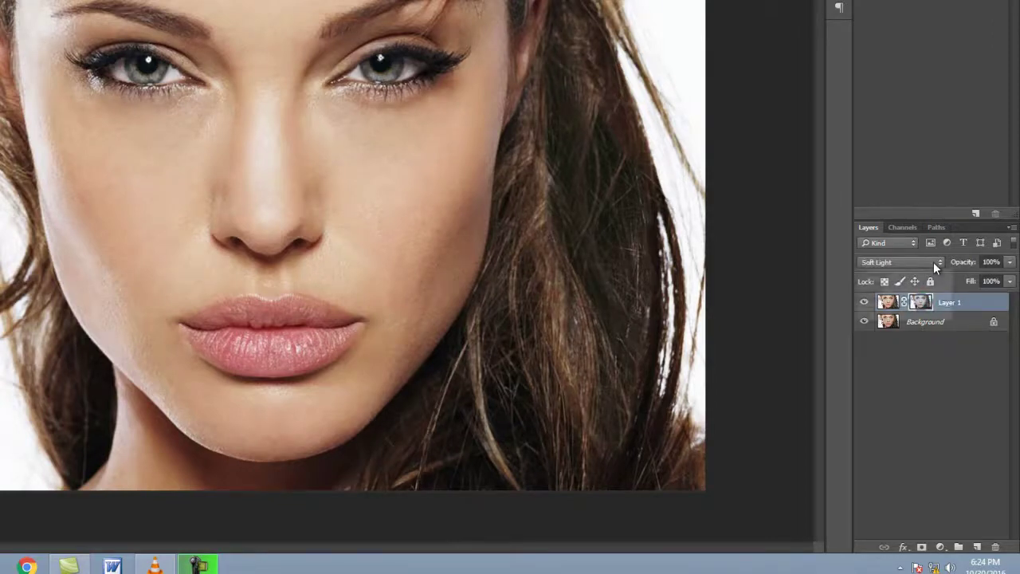
pyautogui.click(934, 263)
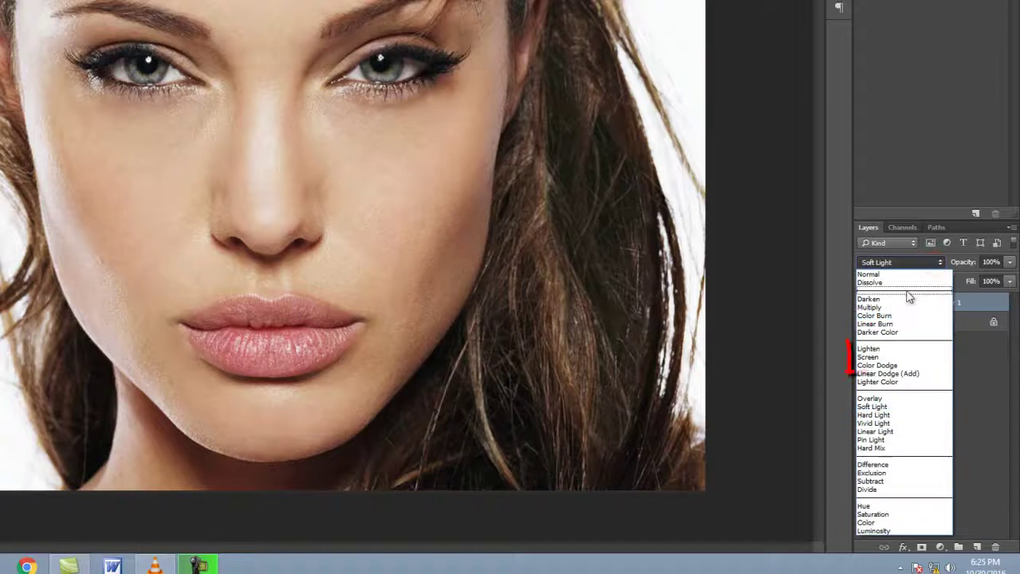
pyautogui.click(892, 358)
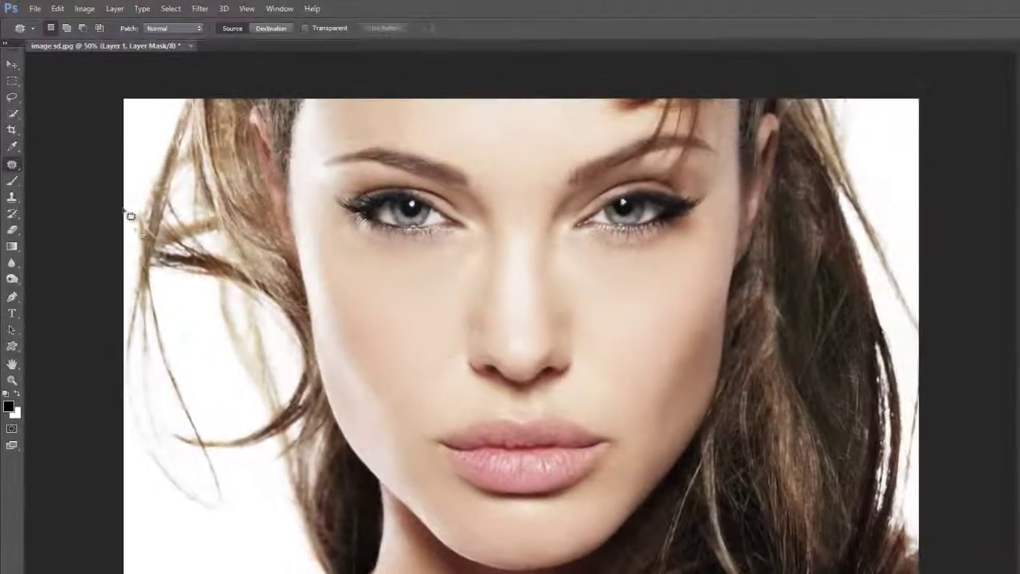
# Step: Create a Gradient Map adjustment layer in Soft Light mode and close its Properties panel
pyautogui.click(111, 8)
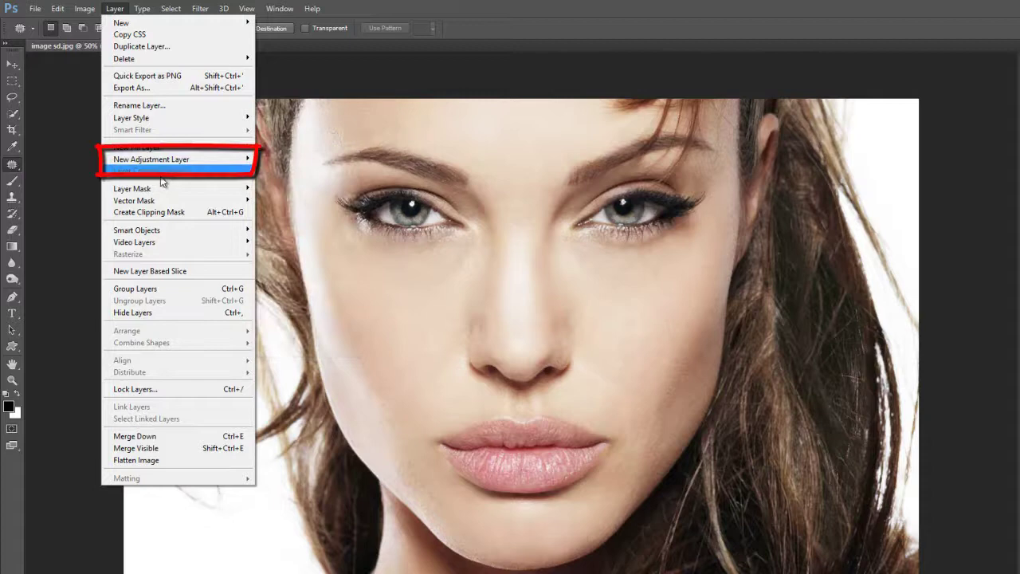
pyautogui.moveTo(171, 160)
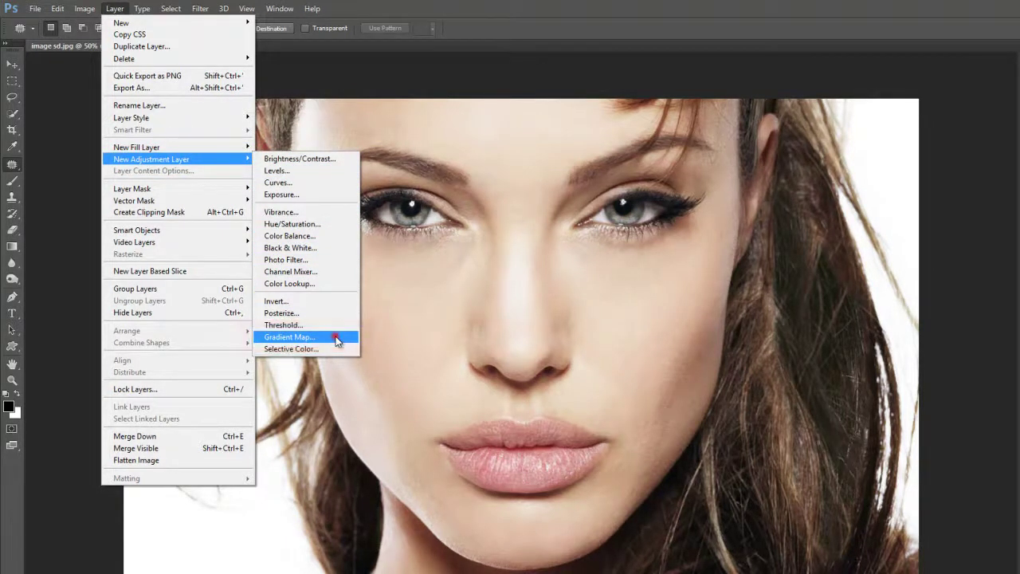
pyautogui.click(335, 339)
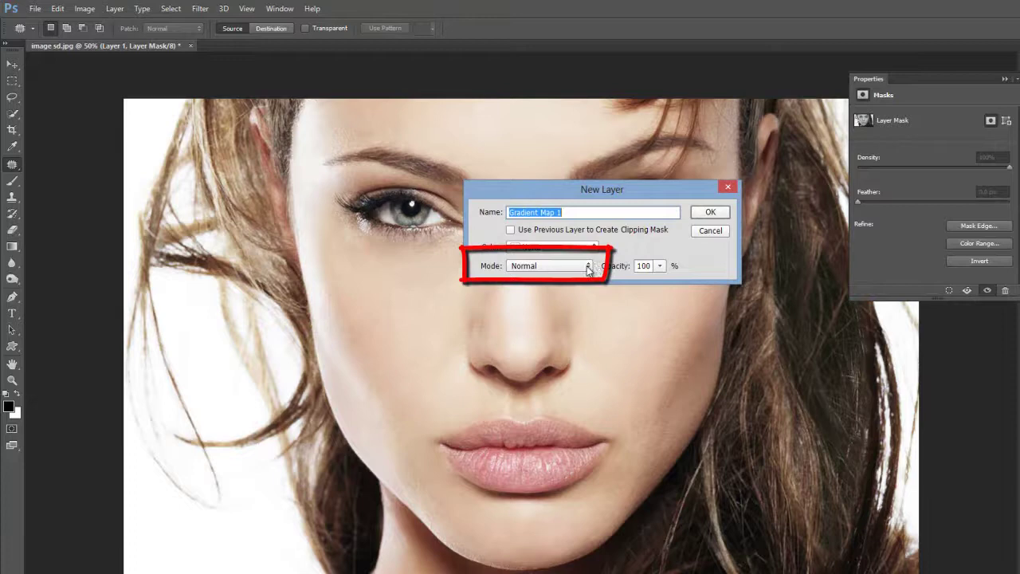
pyautogui.click(587, 269)
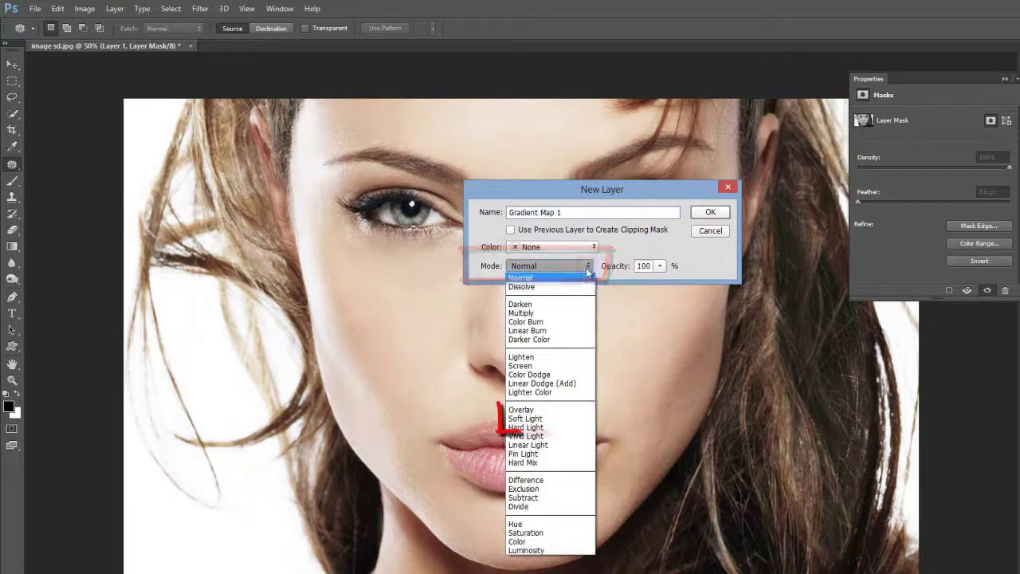
pyautogui.click(558, 419)
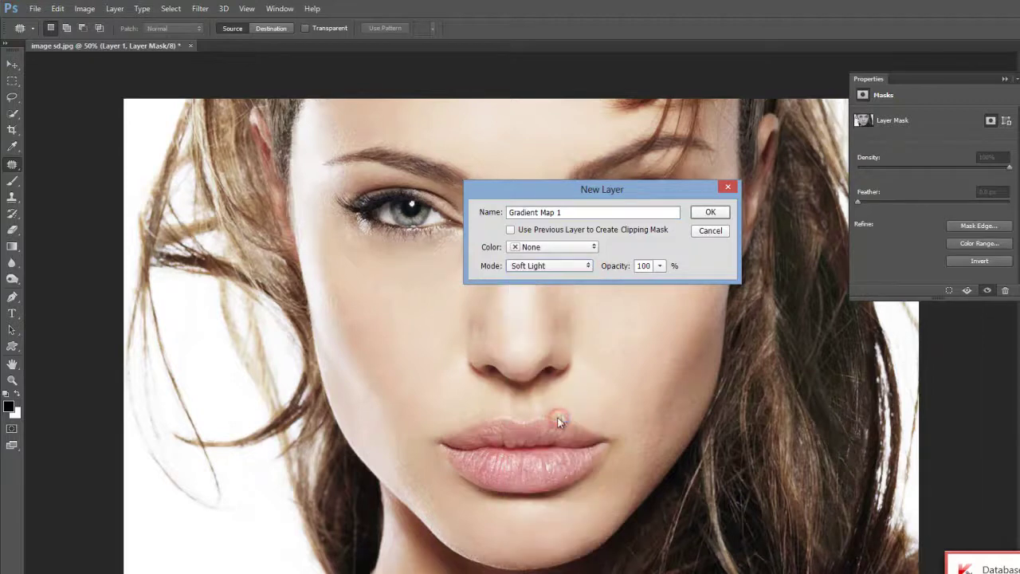
pyautogui.click(702, 213)
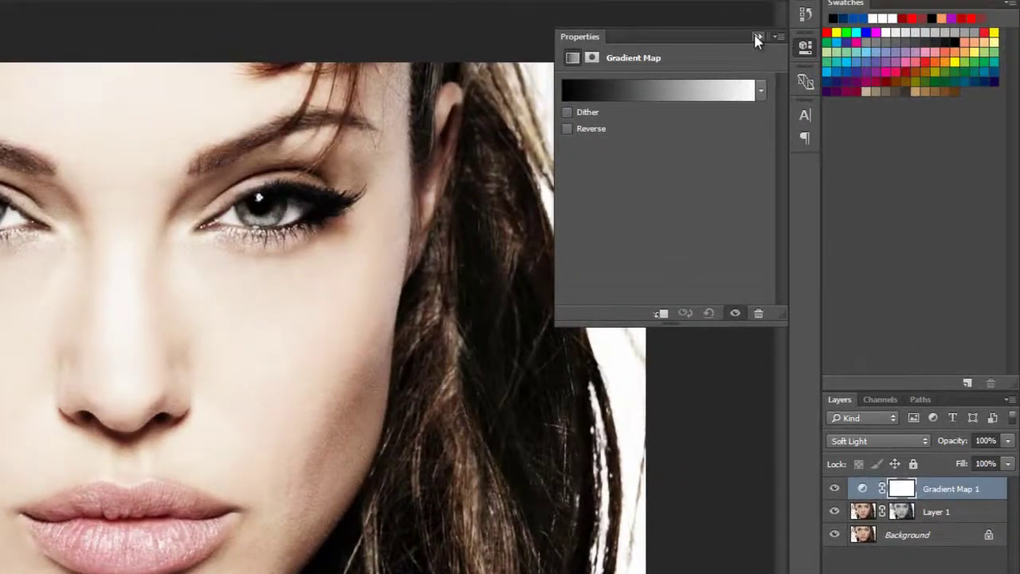
pyautogui.click(756, 38)
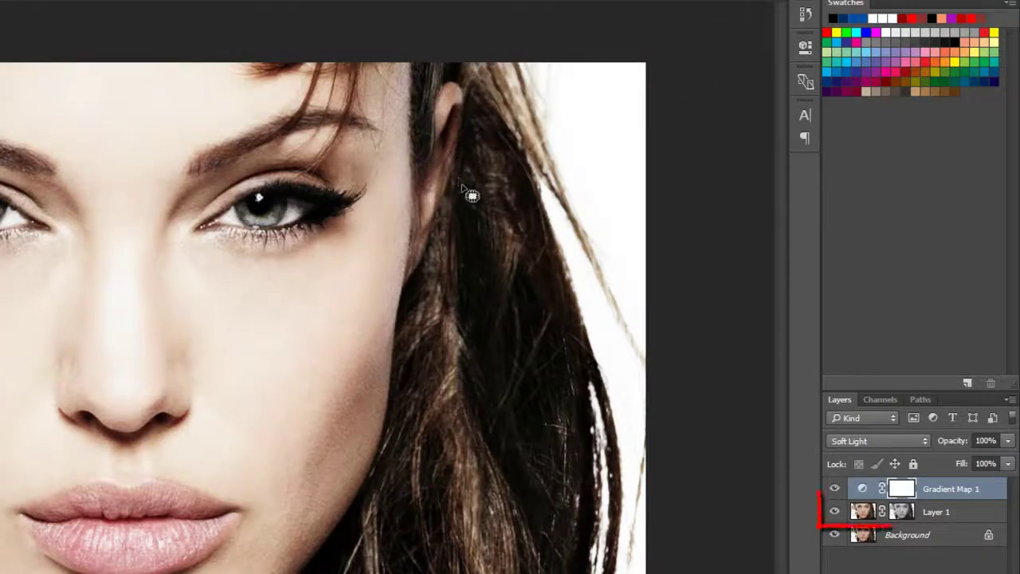
# Step: Select the Layer 1 thumbnail in the Layers panel
pyautogui.click(864, 513)
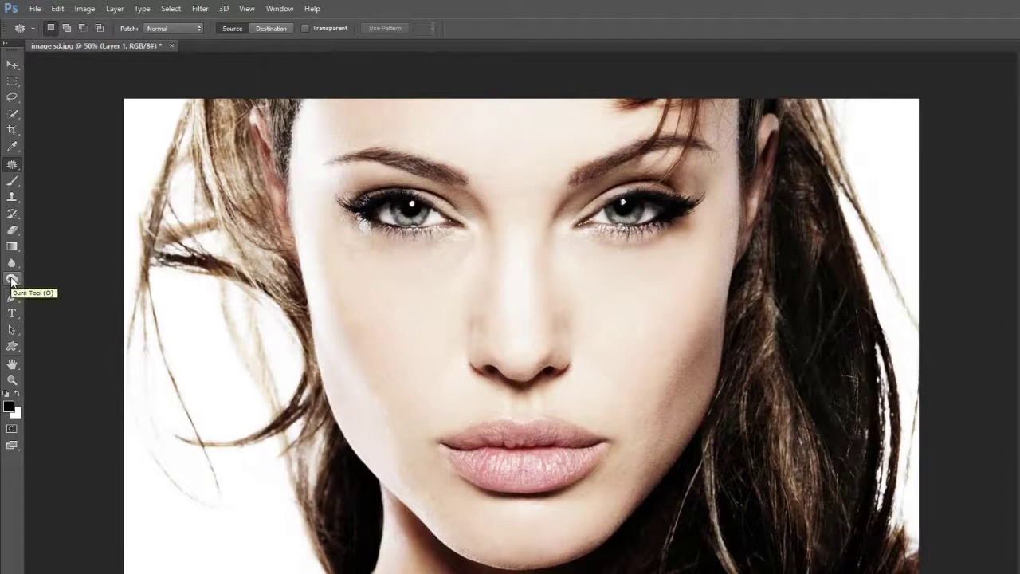
# Step: Burn along the jawline, left face edge, and hair strands on both sides
pyautogui.click(11, 281)
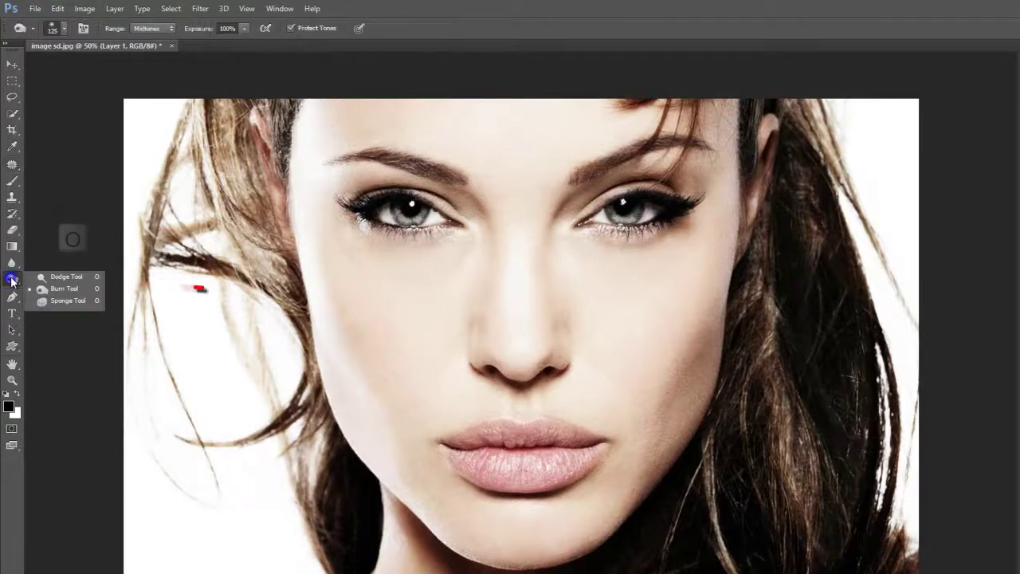
pyautogui.click(85, 291)
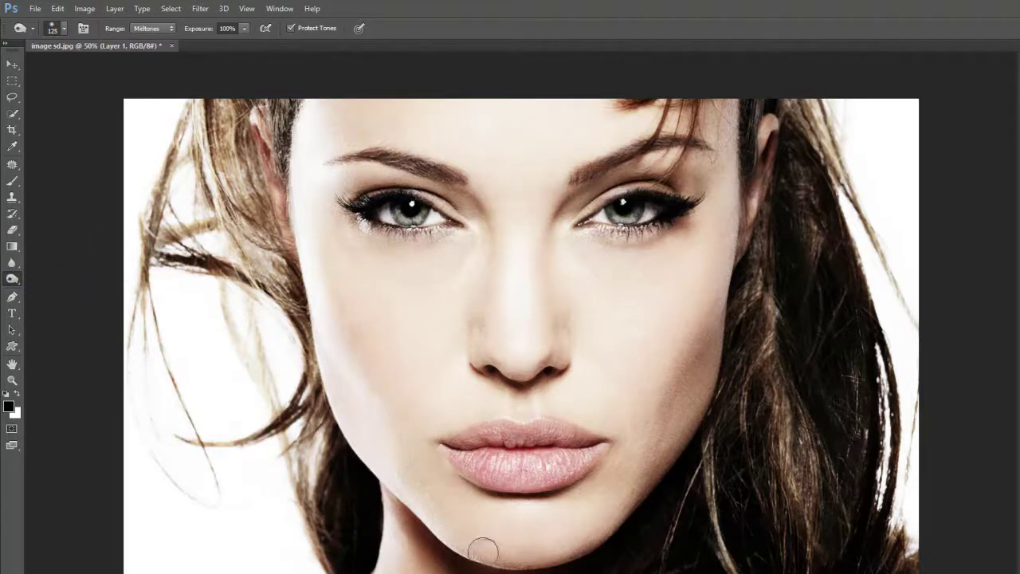
pyautogui.moveTo(480, 550)
pyautogui.mouseDown()
pyautogui.moveTo(426, 518)
pyautogui.moveTo(328, 353)
pyautogui.moveTo(337, 372)
pyautogui.moveTo(311, 248)
pyautogui.moveTo(310, 134)
pyautogui.moveTo(326, 321)
pyautogui.moveTo(382, 462)
pyautogui.moveTo(330, 354)
pyautogui.moveTo(405, 510)
pyautogui.moveTo(509, 548)
pyautogui.moveTo(625, 514)
pyautogui.moveTo(589, 354)
pyautogui.mouseUp()
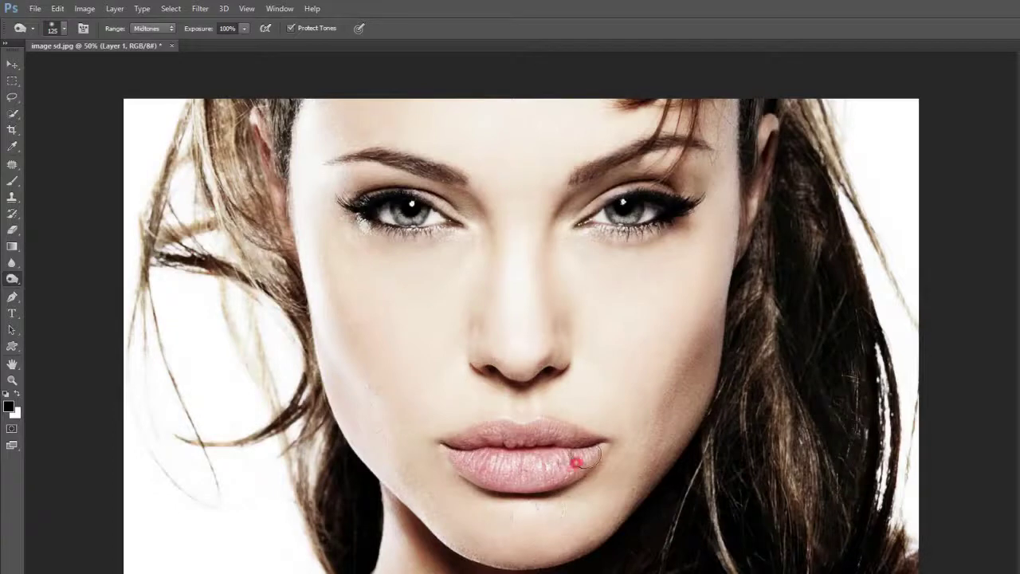
pyautogui.moveTo(297, 176)
pyautogui.mouseDown()
pyautogui.moveTo(306, 200)
pyautogui.moveTo(304, 123)
pyautogui.moveTo(327, 355)
pyautogui.mouseUp()
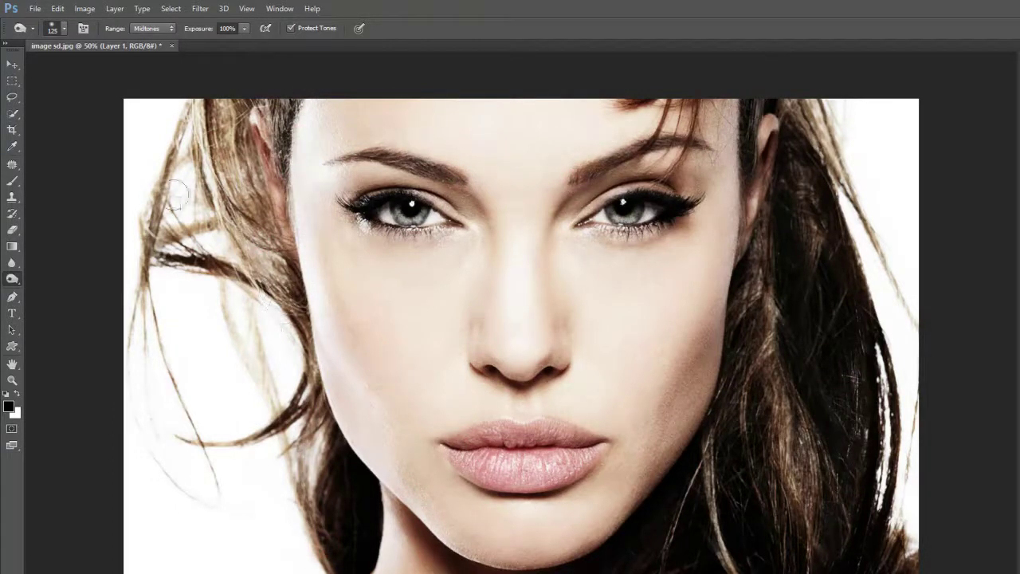
pyautogui.moveTo(266, 260)
pyautogui.mouseDown()
pyautogui.moveTo(239, 132)
pyautogui.moveTo(201, 113)
pyautogui.moveTo(227, 250)
pyautogui.moveTo(229, 166)
pyautogui.mouseUp()
pyautogui.moveTo(794, 96)
pyautogui.mouseDown()
pyautogui.moveTo(858, 180)
pyautogui.moveTo(905, 303)
pyautogui.moveTo(932, 325)
pyautogui.mouseUp()
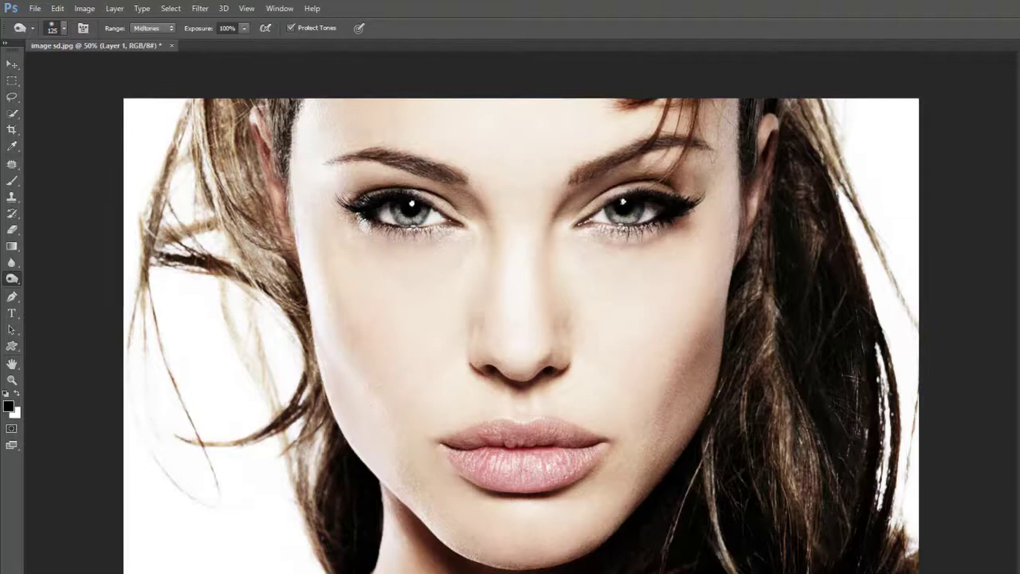